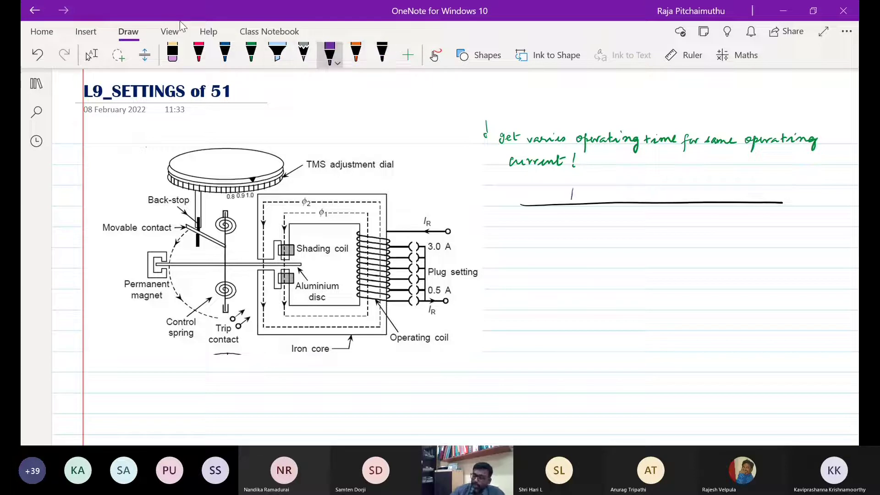
Mark substation ticks across the feeder line and draw green relay boxes beside the three ticks
drag(643, 190, 644, 224)
drag(727, 192, 725, 216)
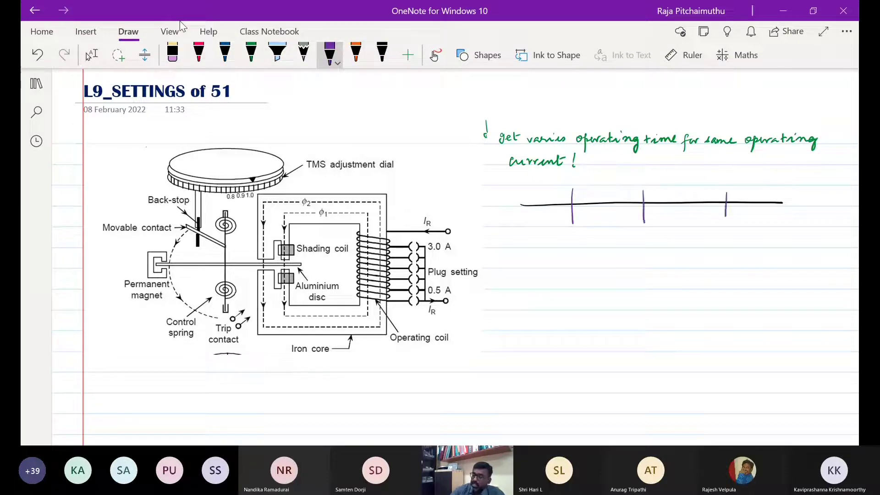
click(252, 53)
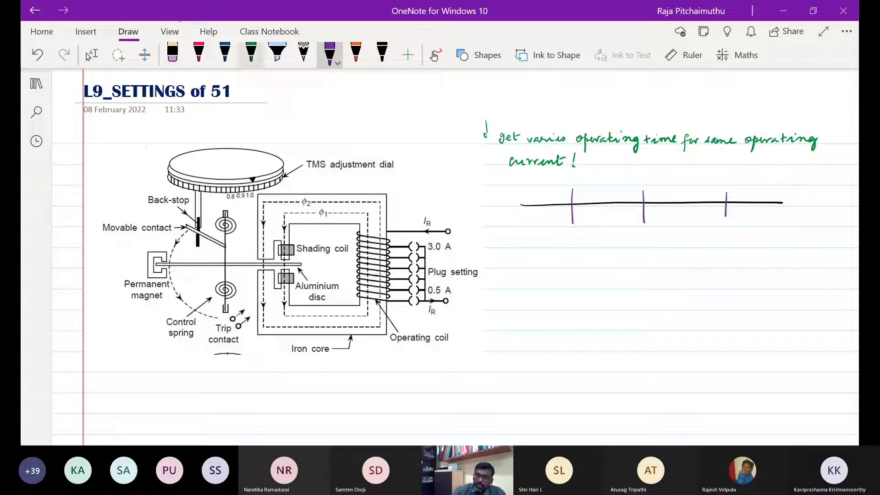
drag(731, 203, 744, 199)
drag(647, 202, 662, 200)
drag(576, 202, 591, 201)
Draw an orange incoming power-flow arrow and extend the feeder in black to an end bus
click(356, 53)
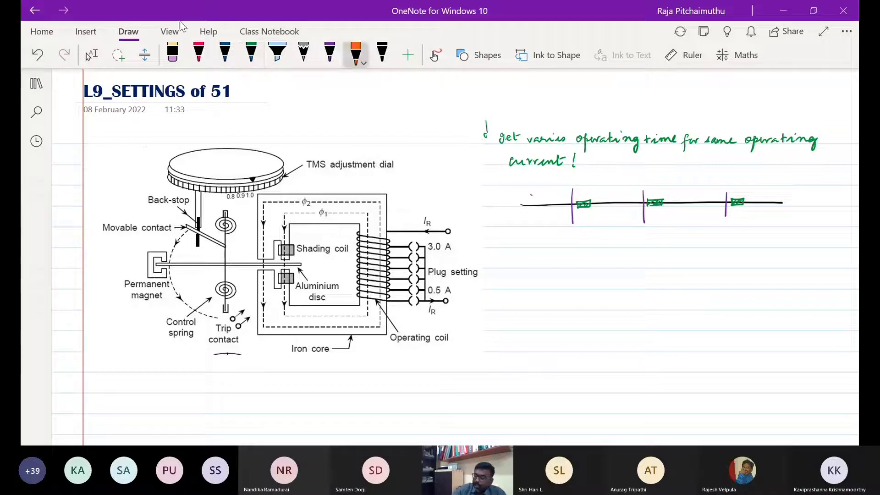
drag(531, 196, 561, 194)
drag(554, 191, 556, 198)
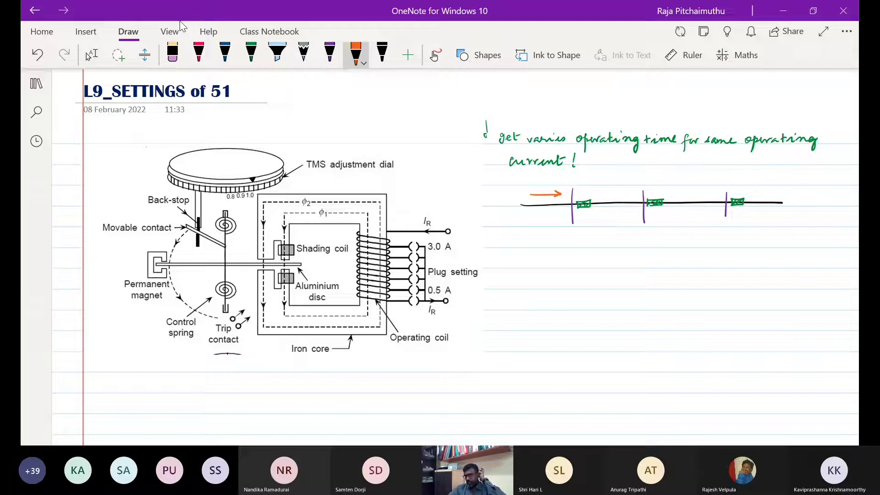
click(381, 53)
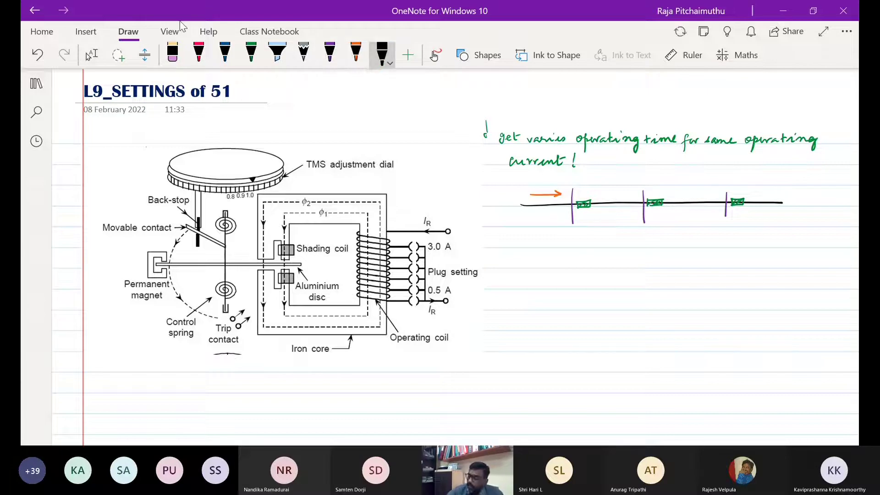
mouse_move(782, 203)
mouse_down()
mouse_move(816, 202)
mouse_move(807, 212)
mouse_move(824, 225)
mouse_up()
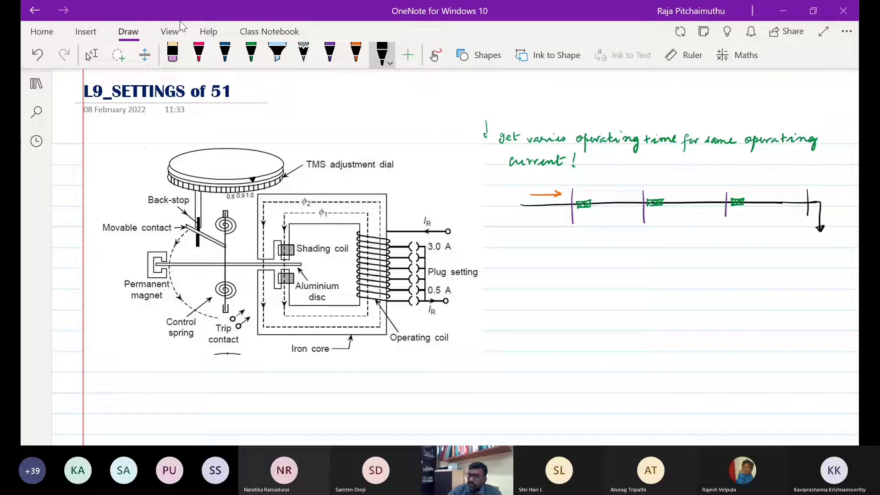
Label the buses ss1, ss2, ss3 and ss4 in orange
click(355, 53)
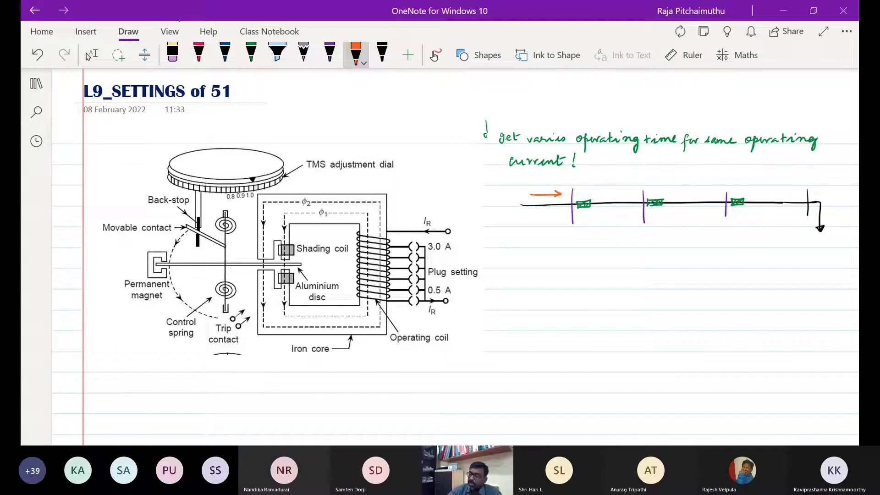
mouse_move(813, 177)
mouse_down()
mouse_move(806, 183)
mouse_move(827, 182)
mouse_up()
mouse_move(731, 176)
mouse_down()
mouse_move(727, 182)
mouse_move(740, 181)
mouse_up()
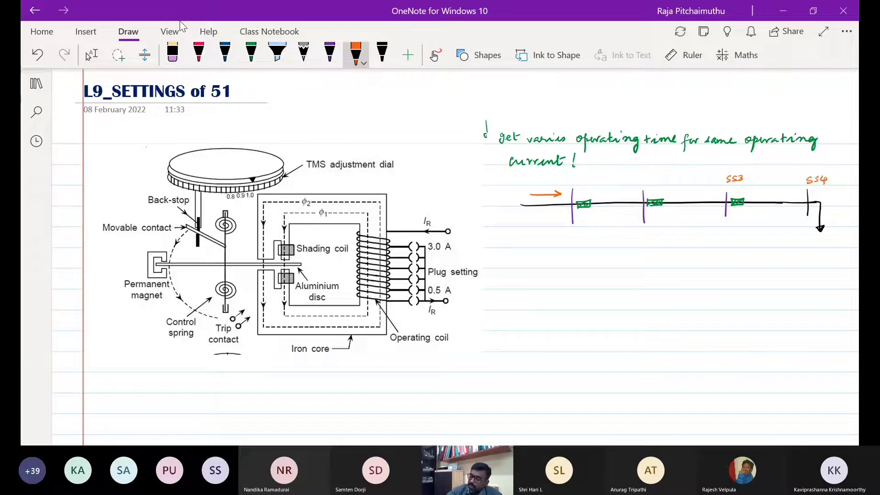
drag(642, 177, 641, 182)
drag(648, 177, 645, 182)
drag(652, 176, 659, 182)
drag(577, 174, 574, 180)
drag(581, 174, 593, 197)
Label the relays R1–R3 and draw a red fault F3 arrow beyond the third relay
drag(661, 188, 661, 194)
drag(662, 188, 674, 194)
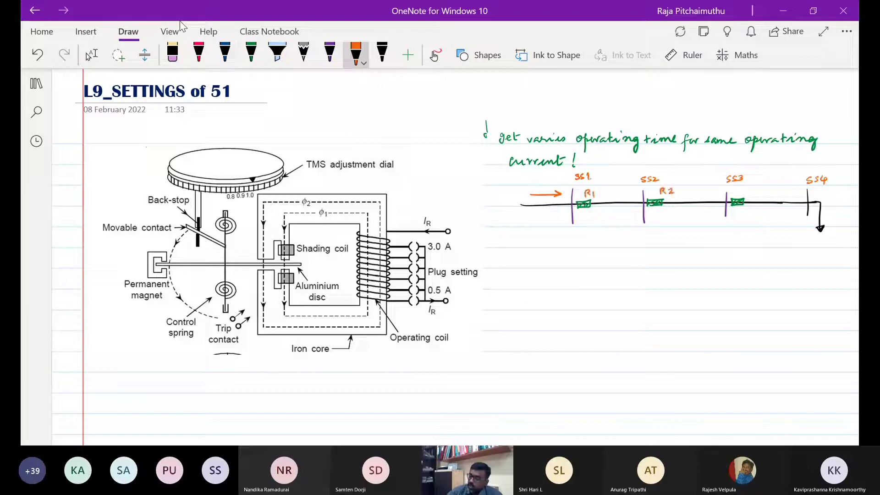
drag(739, 189, 739, 194)
drag(739, 188, 743, 195)
drag(746, 189, 746, 195)
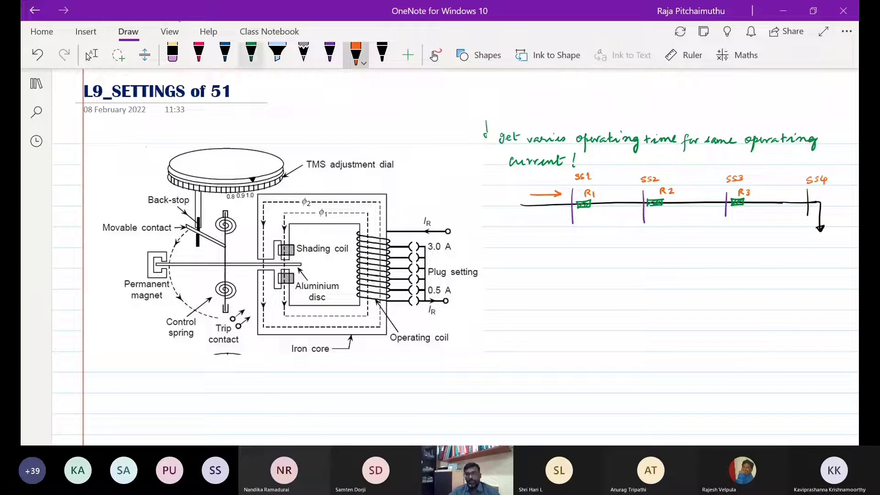
click(198, 54)
mouse_move(774, 202)
mouse_down()
mouse_move(772, 241)
mouse_move(781, 241)
mouse_up()
Draw purple load arrows below SS1, SS2 and SS3
click(329, 54)
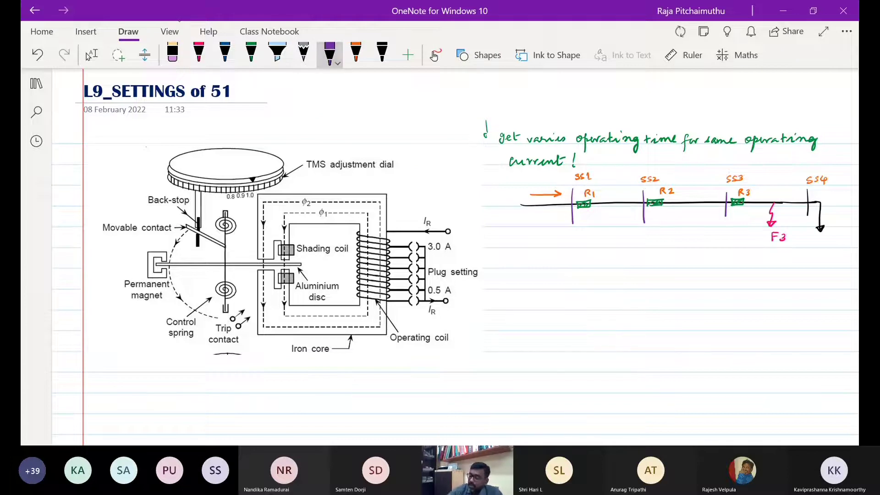
drag(727, 208, 732, 223)
mouse_move(645, 215)
mouse_down()
mouse_move(657, 216)
mouse_move(657, 234)
mouse_up()
drag(573, 218, 583, 234)
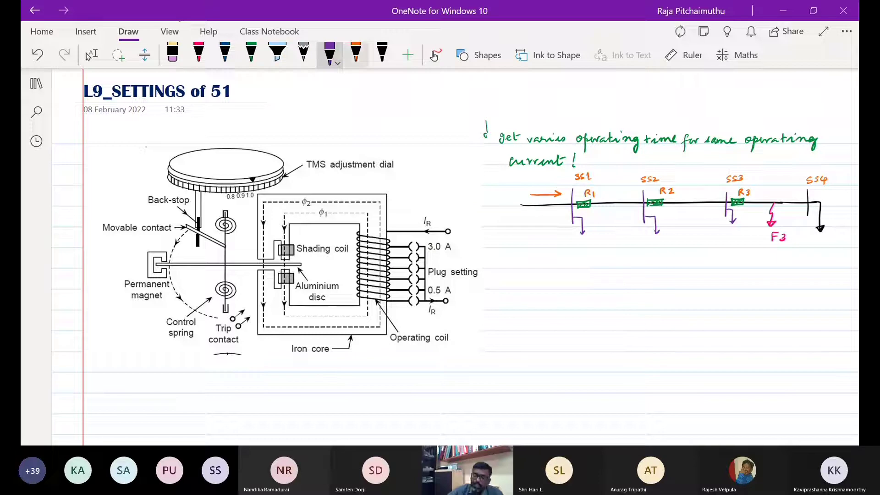
Write the load labels L1, L2, L3 in black and circle each one
click(381, 54)
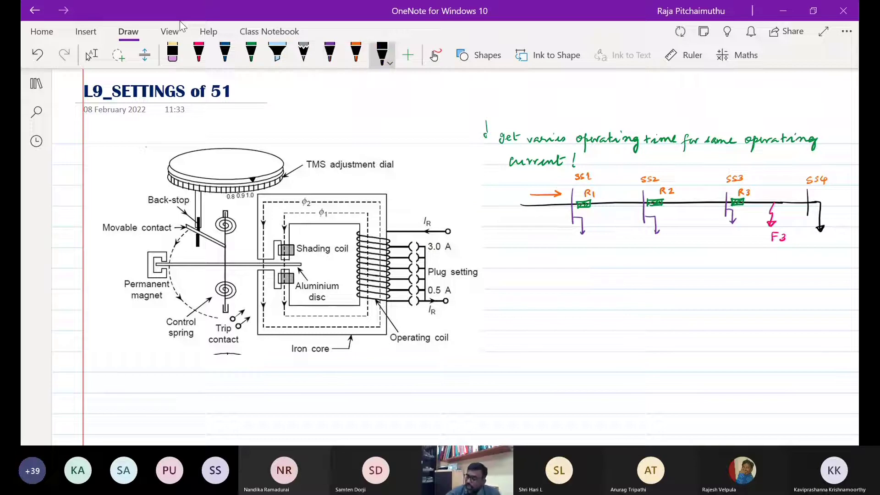
drag(731, 230, 738, 239)
drag(663, 242, 669, 248)
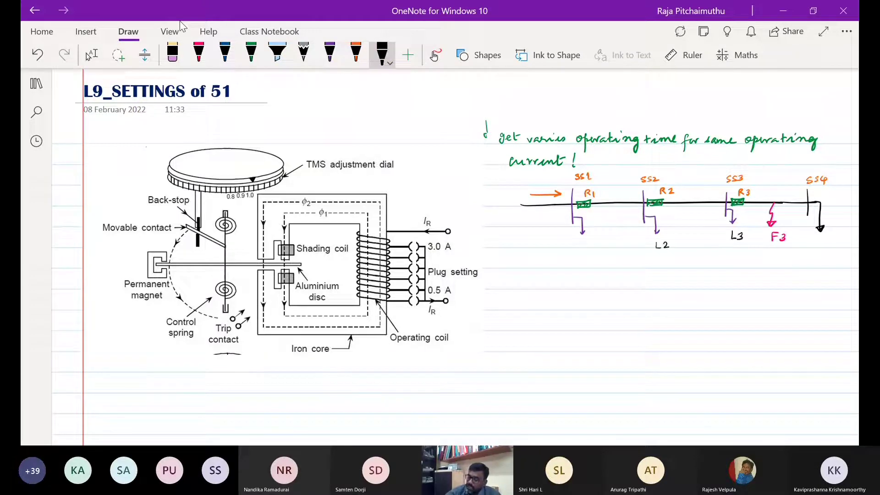
drag(583, 239, 587, 246)
drag(591, 240, 592, 246)
drag(585, 237, 594, 237)
mouse_move(660, 237)
mouse_down()
mouse_move(651, 250)
mouse_move(671, 239)
mouse_up()
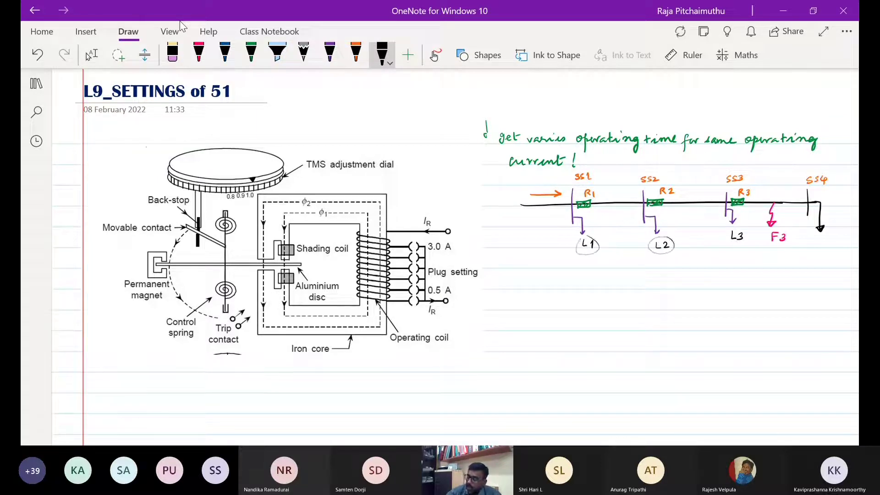
drag(736, 229, 747, 232)
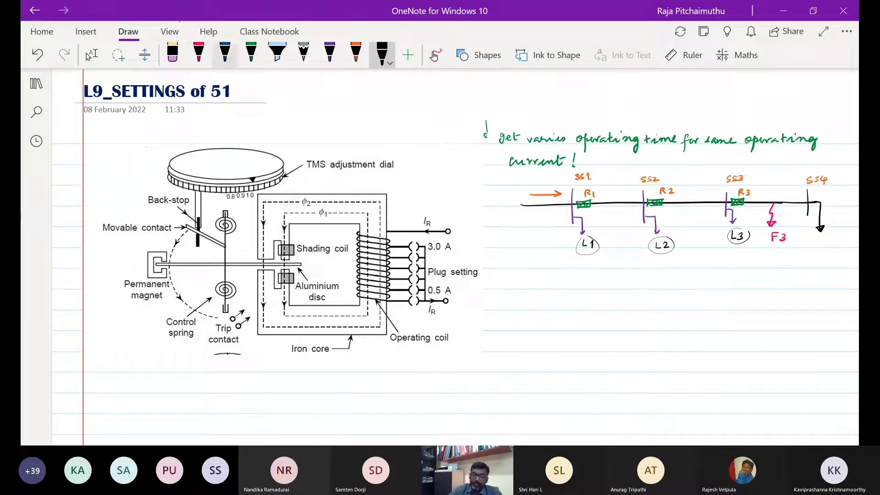
Tick F3 in red, underline F3 in black, and add check marks beside R1 and R2
click(198, 53)
drag(784, 228, 793, 223)
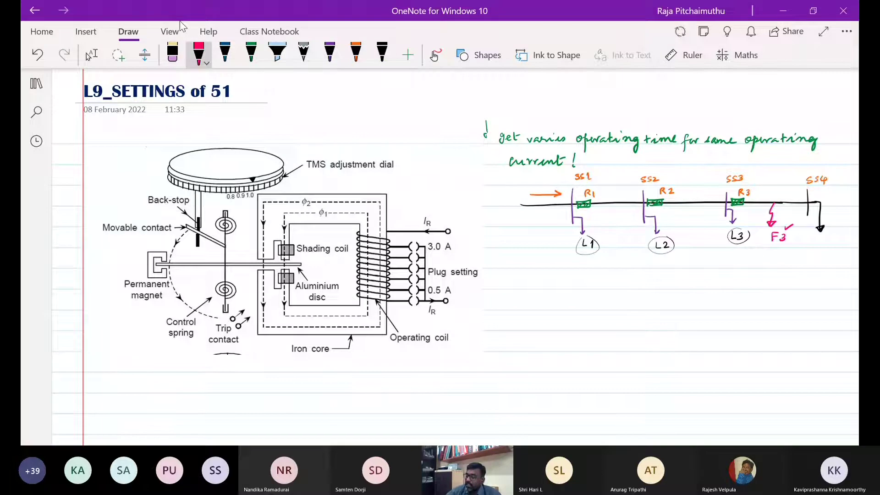
click(381, 55)
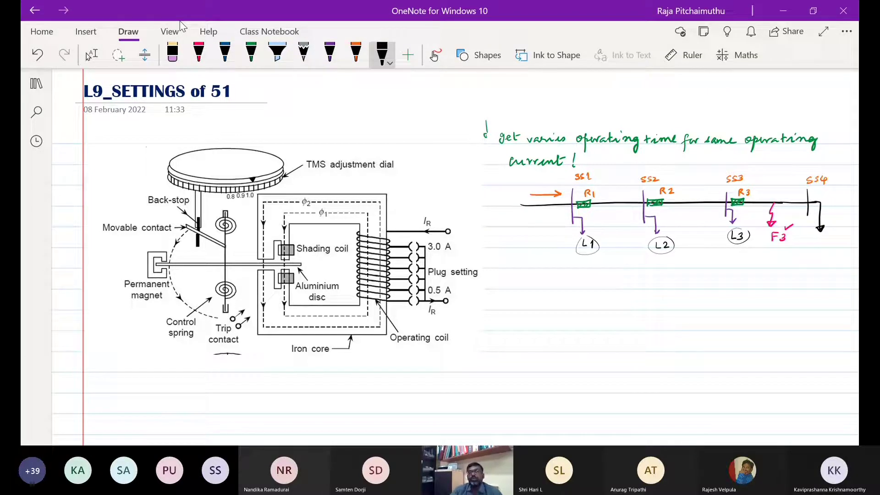
drag(769, 246, 784, 246)
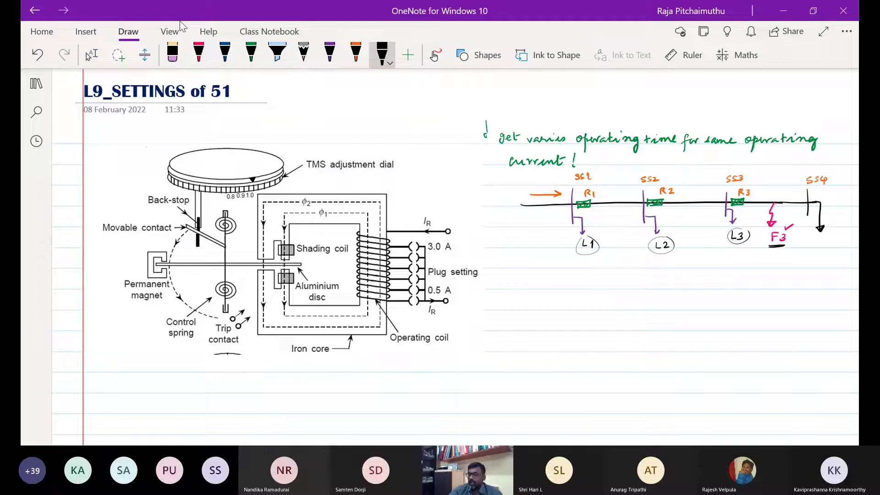
drag(530, 194, 603, 187)
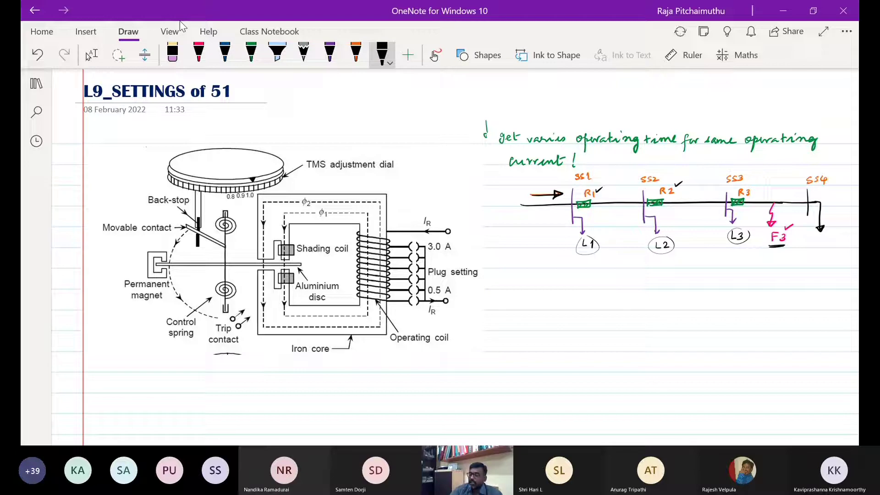
drag(750, 186, 758, 183)
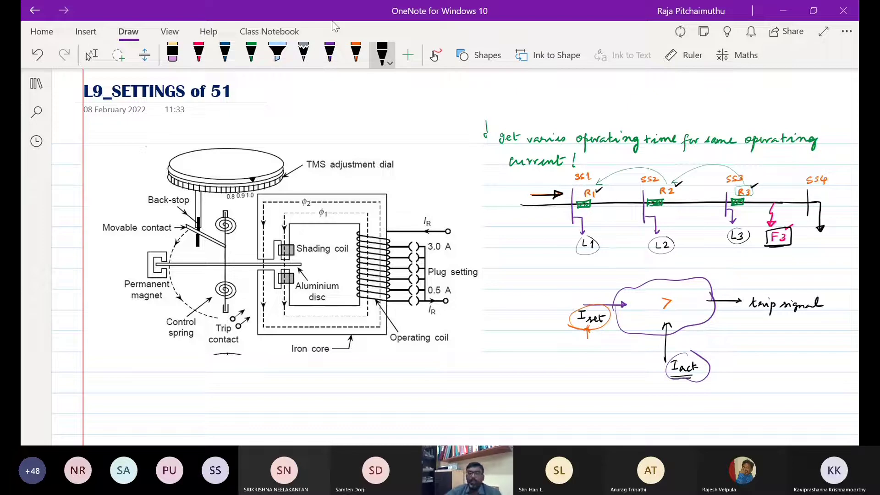
Scroll down, mark an x beside Iset, and add a black 'time' input arrow into the comparator
click(91, 54)
scroll(598, 220, down, 2)
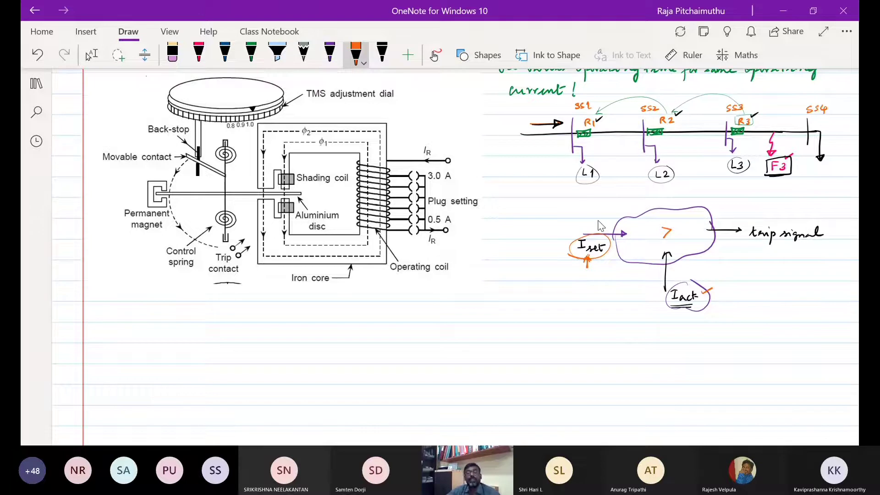
drag(560, 242, 562, 250)
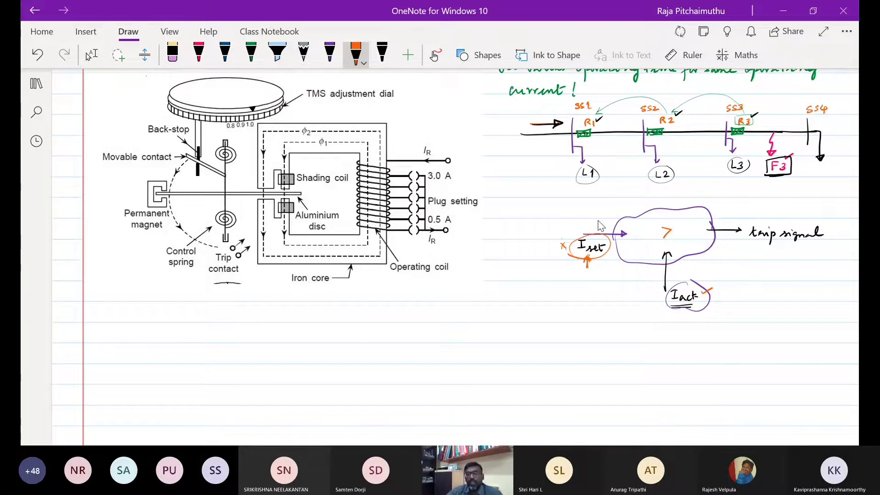
click(381, 54)
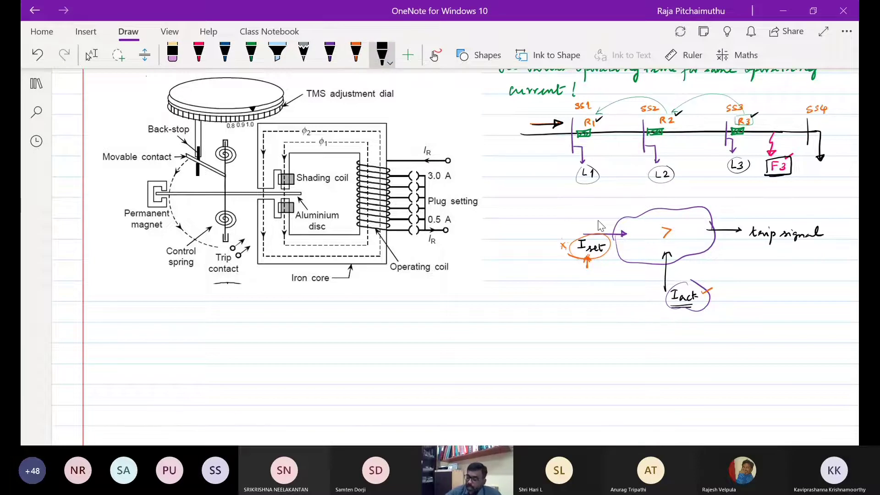
mouse_move(667, 188)
mouse_down()
mouse_move(666, 215)
mouse_move(679, 191)
mouse_move(698, 189)
mouse_up()
Number the Iset and time inputs with orange circled numbers and start a mark below the trip arrow
click(355, 52)
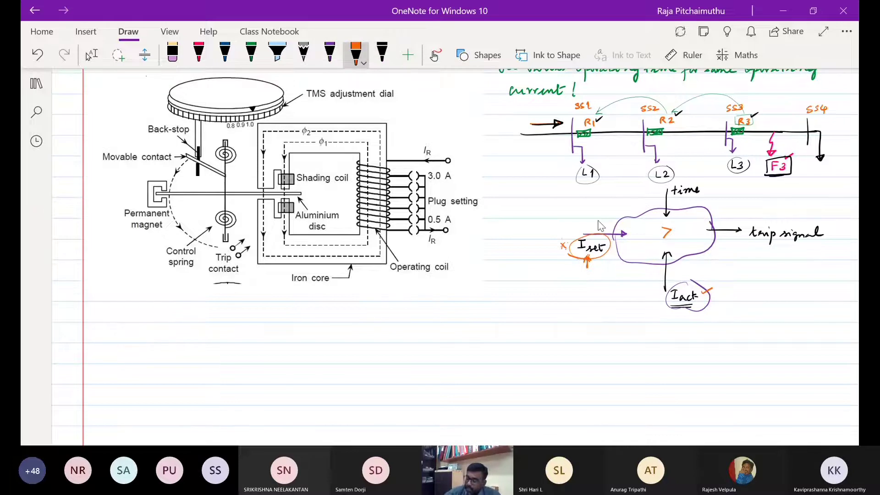
drag(603, 264, 603, 260)
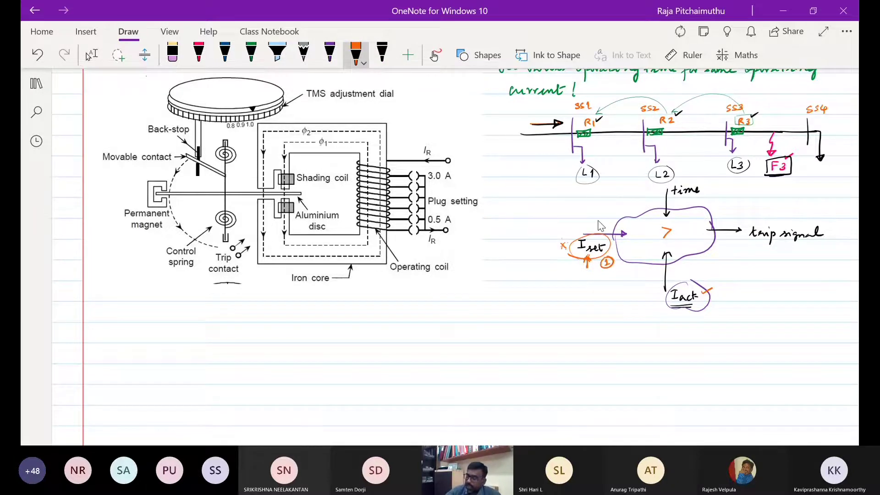
drag(706, 186, 713, 184)
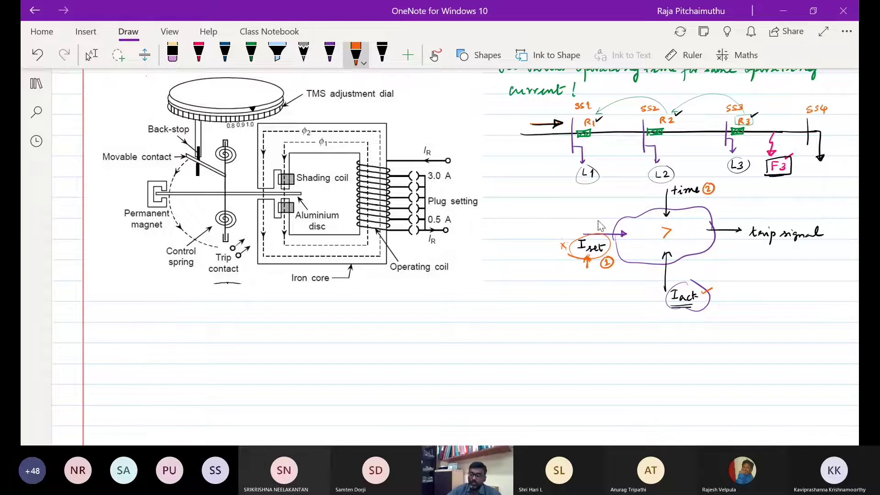
click(382, 53)
mouse_move(731, 239)
mouse_down()
mouse_move(731, 252)
mouse_move(740, 248)
mouse_up()
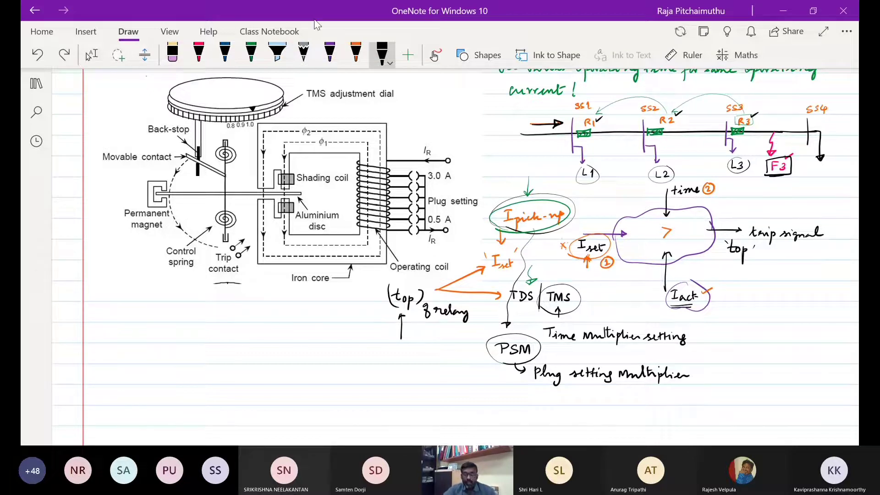
Highlight the trip contact symbol in light blue and underline the Movable contact label in grey
click(277, 53)
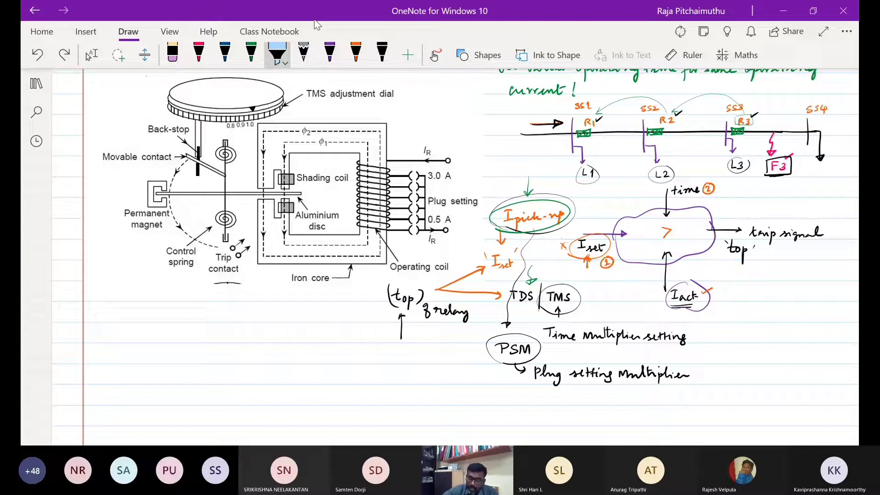
mouse_move(229, 242)
mouse_down()
mouse_move(230, 254)
mouse_move(240, 240)
mouse_move(240, 263)
mouse_move(233, 250)
mouse_up()
click(303, 53)
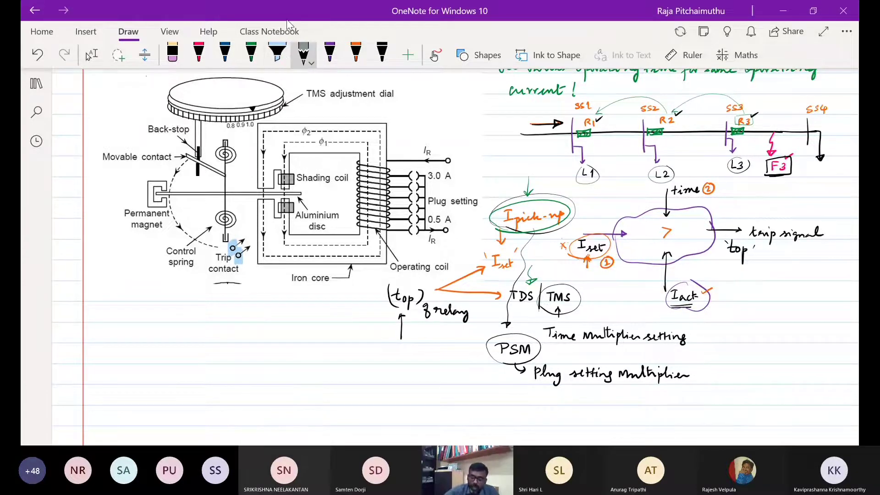
drag(103, 164, 153, 161)
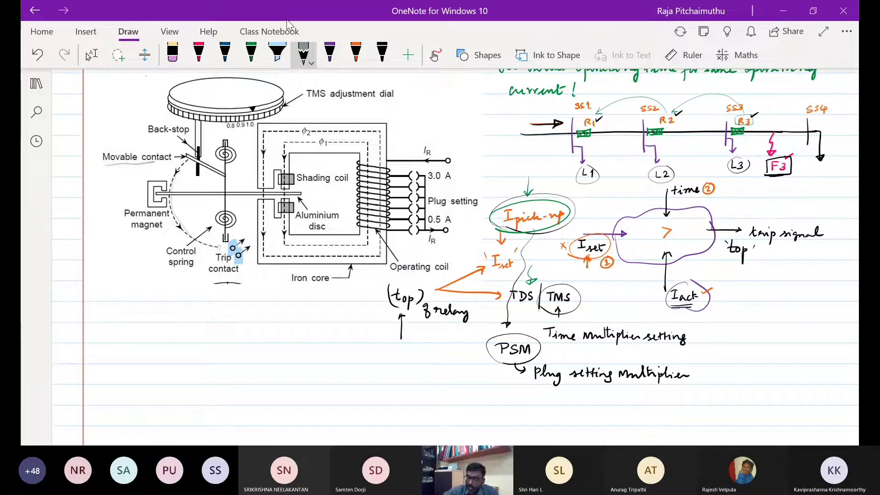
drag(408, 277, 409, 289)
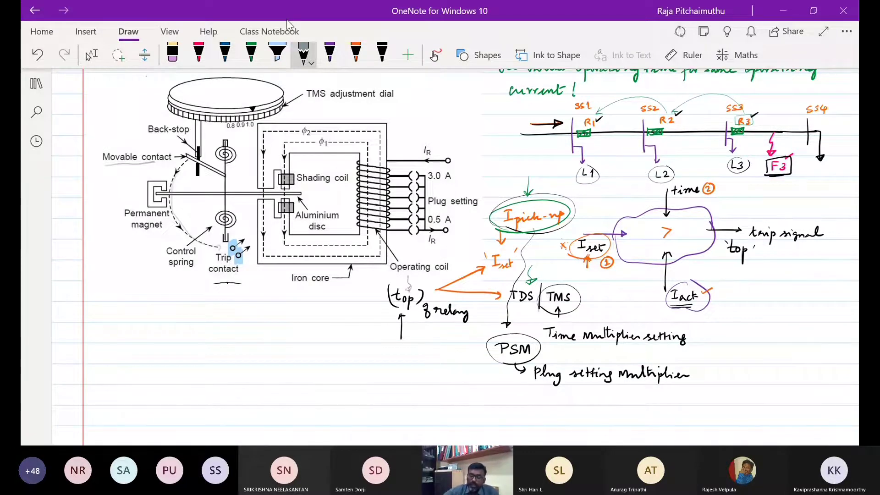
click(356, 54)
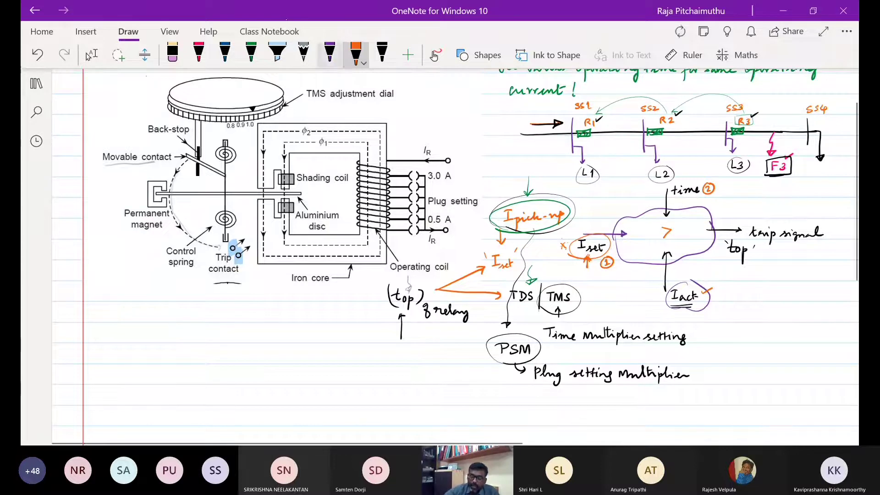
Write the torque relation τ → ϕ1ϕ2 → I_R in black below the diagram
click(382, 54)
drag(129, 308, 141, 306)
mouse_move(137, 307)
mouse_down()
mouse_move(141, 319)
mouse_move(159, 311)
mouse_up()
mouse_move(156, 308)
mouse_down()
mouse_move(174, 323)
mouse_move(186, 319)
mouse_up()
drag(191, 321, 232, 308)
drag(227, 310, 227, 319)
mouse_move(223, 319)
mouse_down()
mouse_move(240, 323)
mouse_move(243, 292)
mouse_move(246, 300)
mouse_up()
click(355, 54)
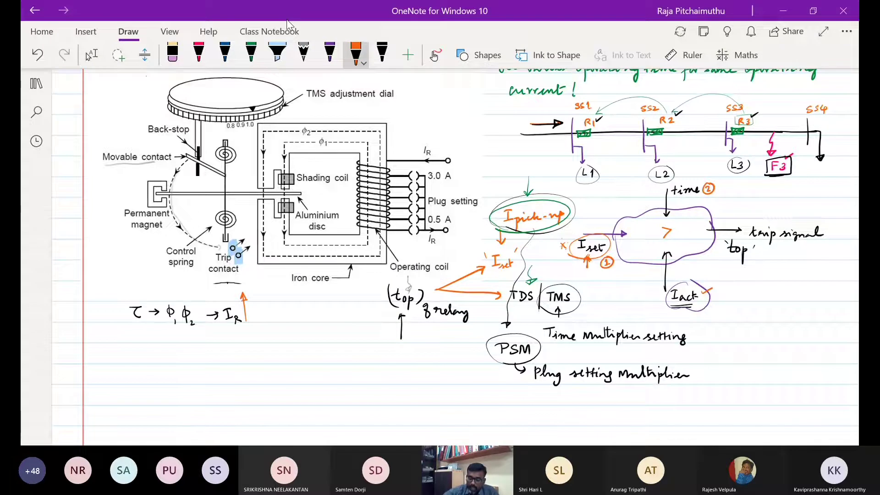
Add an orange up arrow by τ and a hooked arrow to '(top)', then circle I_R and mark ①
mouse_move(145, 289)
mouse_down()
mouse_move(144, 321)
mouse_move(147, 295)
mouse_up()
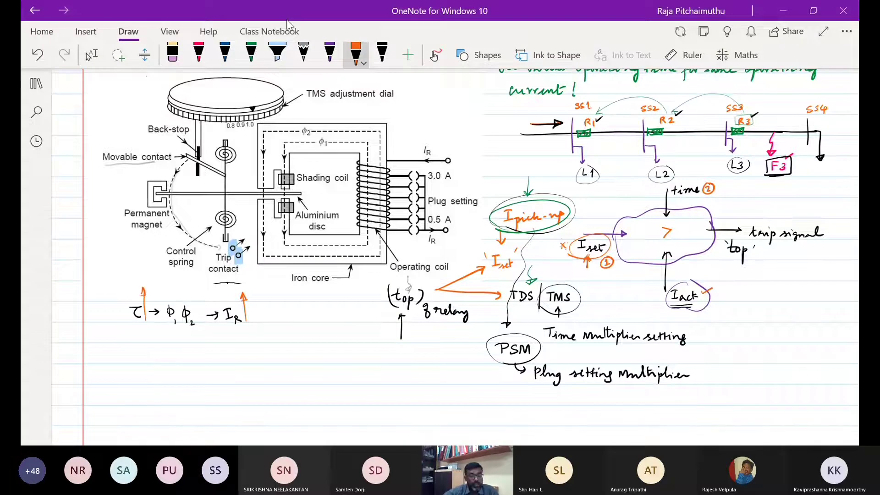
drag(140, 326, 148, 342)
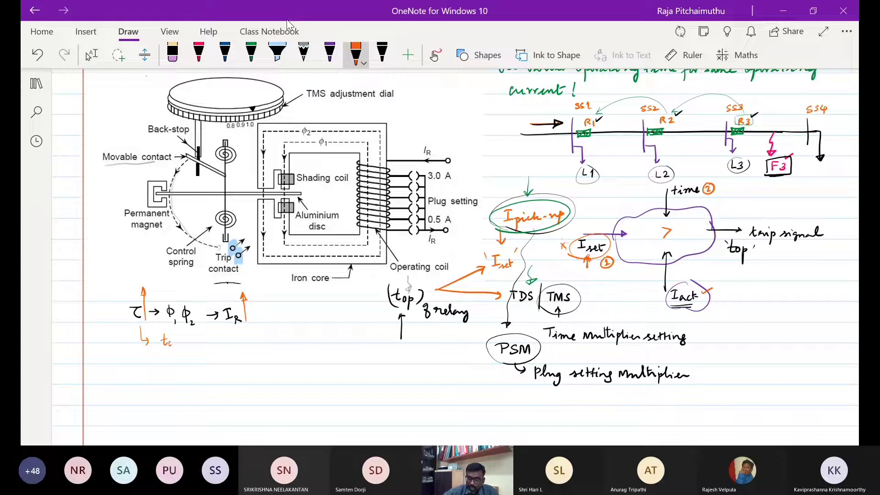
mouse_move(171, 340)
mouse_down()
mouse_move(176, 356)
mouse_move(160, 355)
mouse_move(230, 342)
mouse_up()
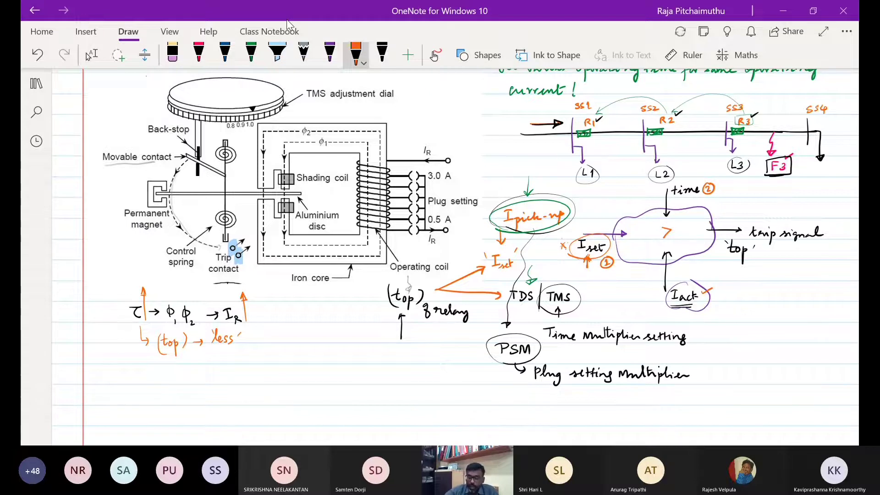
mouse_move(244, 299)
mouse_down()
mouse_move(232, 326)
mouse_move(219, 306)
mouse_up()
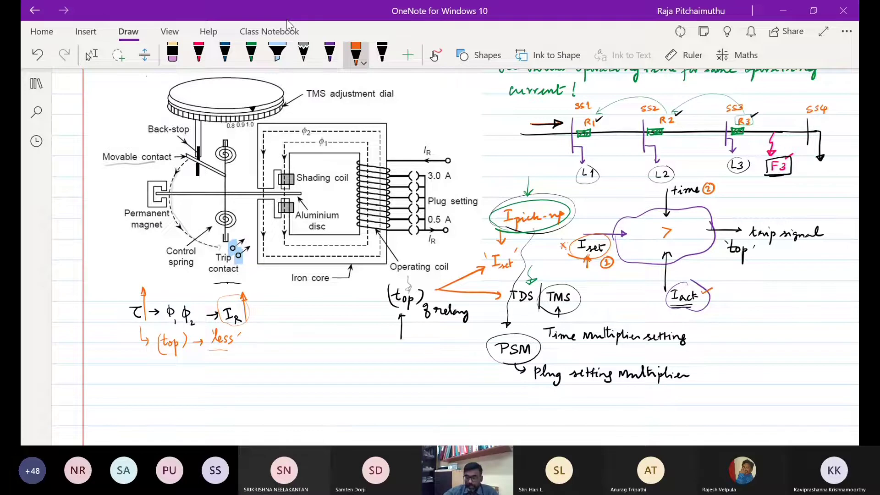
mouse_move(254, 323)
mouse_down()
mouse_move(262, 333)
mouse_move(260, 321)
mouse_up()
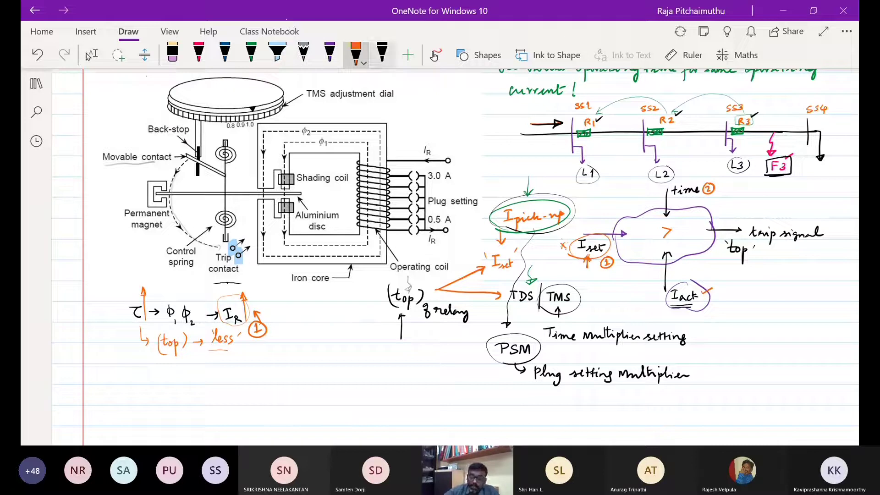
click(382, 53)
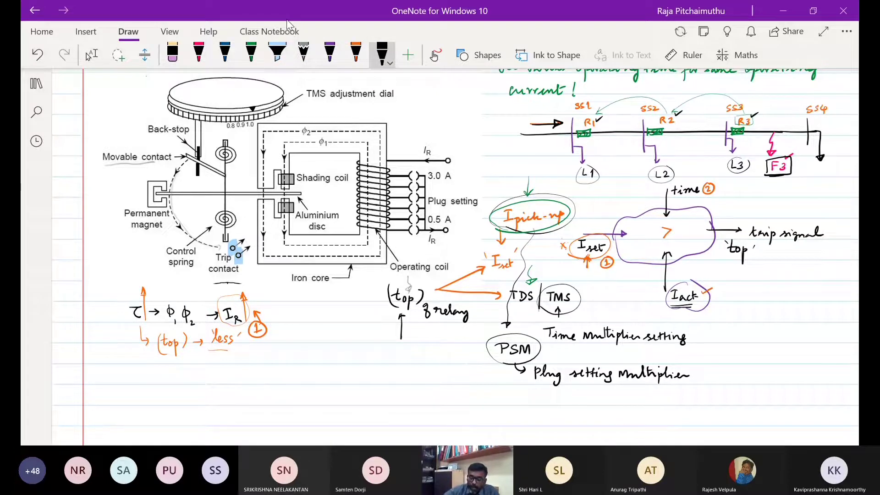
Draw the movable contact arm's displaced position with an arrow, then write and circle 'initial position'
mouse_move(220, 178)
mouse_down()
mouse_move(169, 202)
mouse_move(221, 182)
mouse_up()
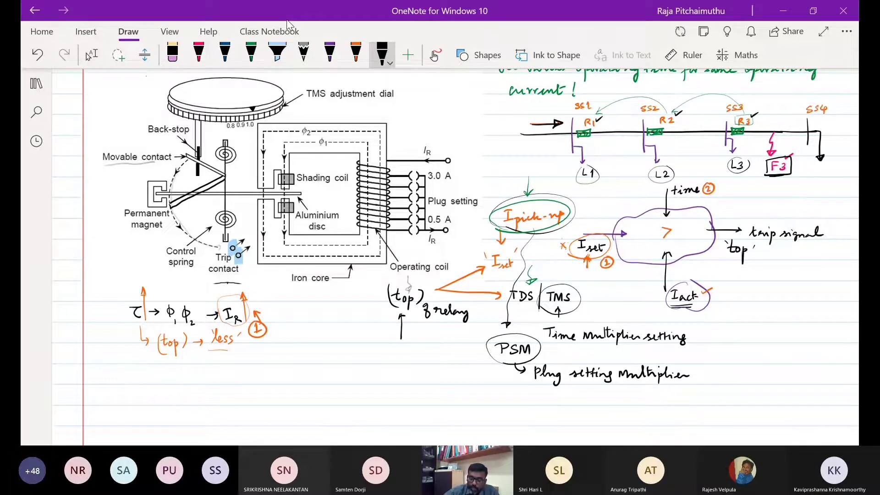
drag(172, 209, 155, 240)
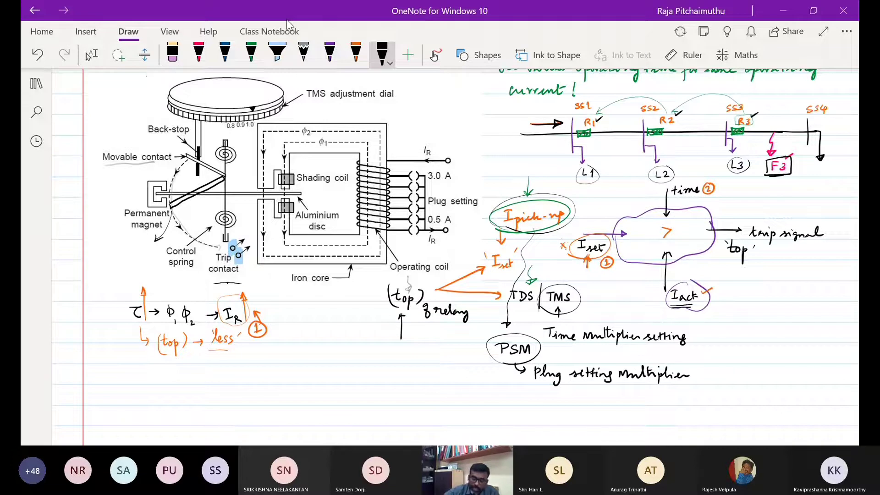
drag(93, 259, 106, 257)
drag(109, 255, 133, 238)
drag(106, 267, 109, 282)
drag(111, 266, 143, 255)
mouse_move(106, 285)
mouse_down()
mouse_move(153, 251)
mouse_move(108, 284)
mouse_up()
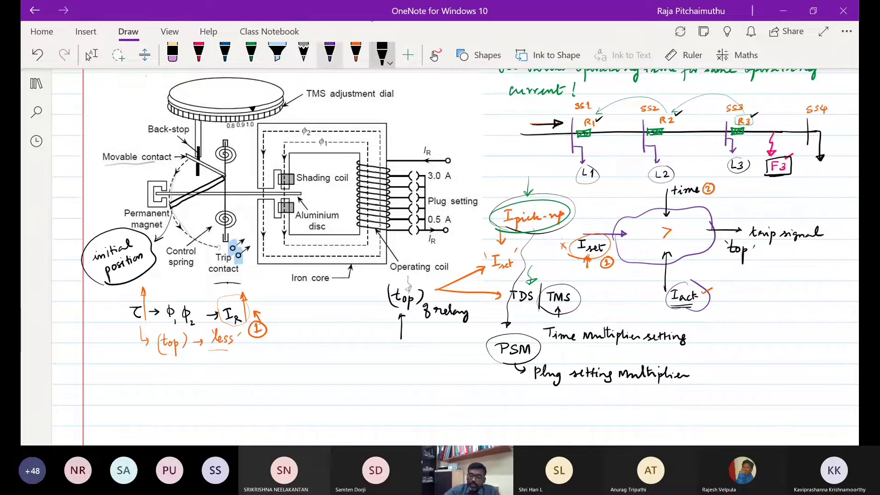
click(329, 54)
Draw red arrows from the magnet arc to the trip contact and trace the dashed arc
click(198, 54)
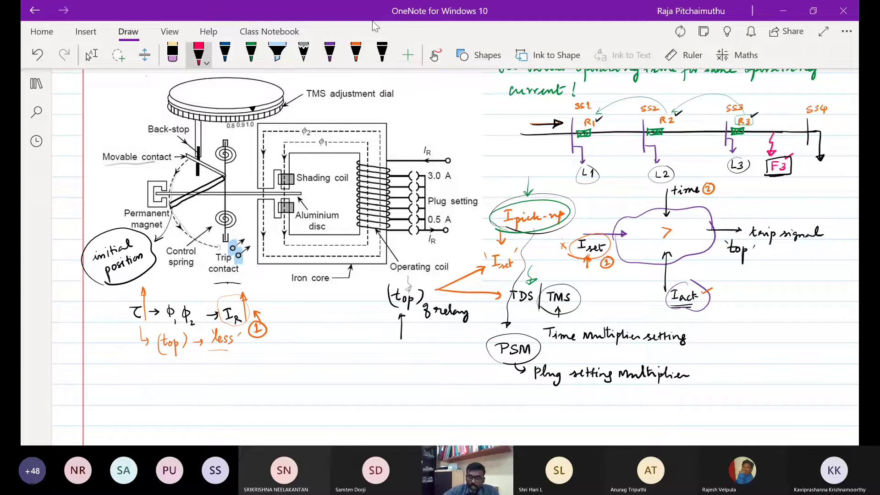
mouse_move(170, 208)
mouse_down()
mouse_move(194, 236)
mouse_move(223, 248)
mouse_move(214, 252)
mouse_up()
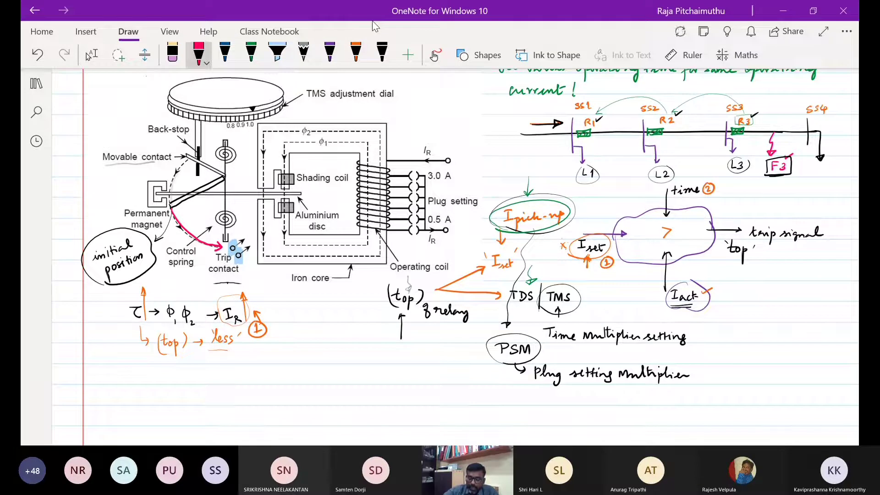
drag(168, 217, 173, 216)
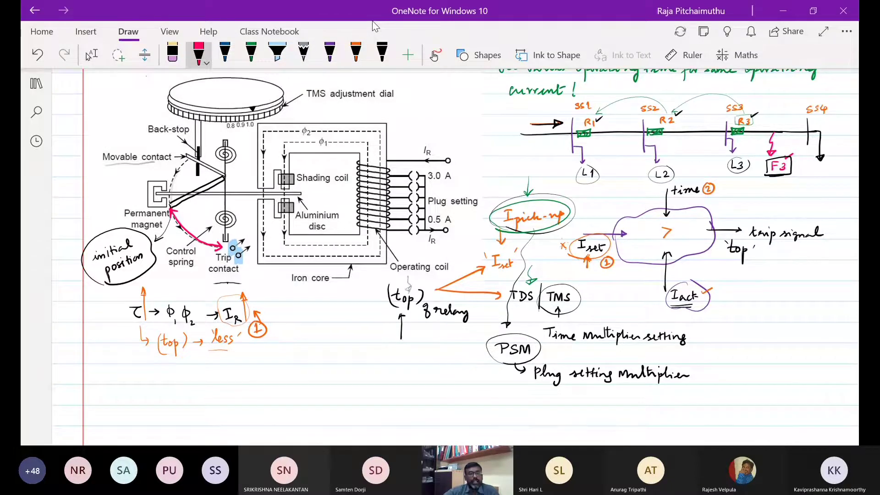
drag(173, 176, 194, 235)
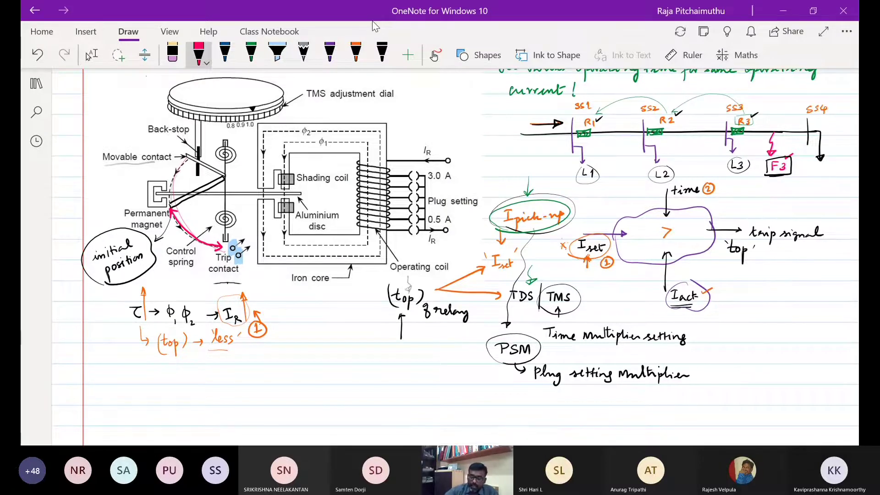
Write a circled 2 with an arrow to (top) and the note 'initial position of Movable contact.'
mouse_move(251, 350)
mouse_down()
mouse_move(260, 361)
mouse_move(254, 347)
mouse_move(246, 381)
mouse_move(180, 358)
mouse_move(187, 361)
mouse_up()
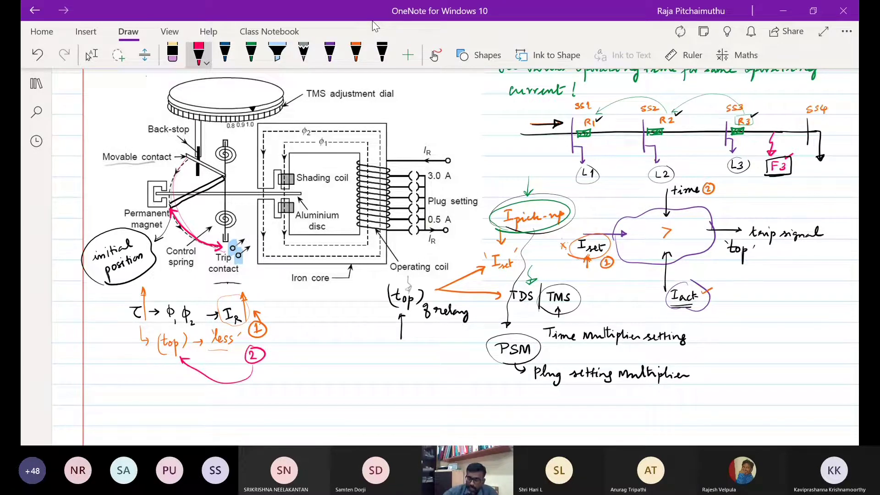
mouse_move(273, 358)
mouse_down()
mouse_move(297, 354)
mouse_move(322, 376)
mouse_up()
drag(321, 360, 344, 364)
mouse_move(346, 352)
mouse_down()
mouse_move(350, 364)
mouse_move(362, 359)
mouse_up()
mouse_move(369, 357)
mouse_down()
mouse_move(391, 347)
mouse_move(416, 358)
mouse_up()
drag(421, 358, 436, 364)
drag(439, 361, 463, 364)
drag(466, 359, 472, 364)
drag(475, 354, 484, 365)
drag(490, 355, 490, 366)
click(494, 362)
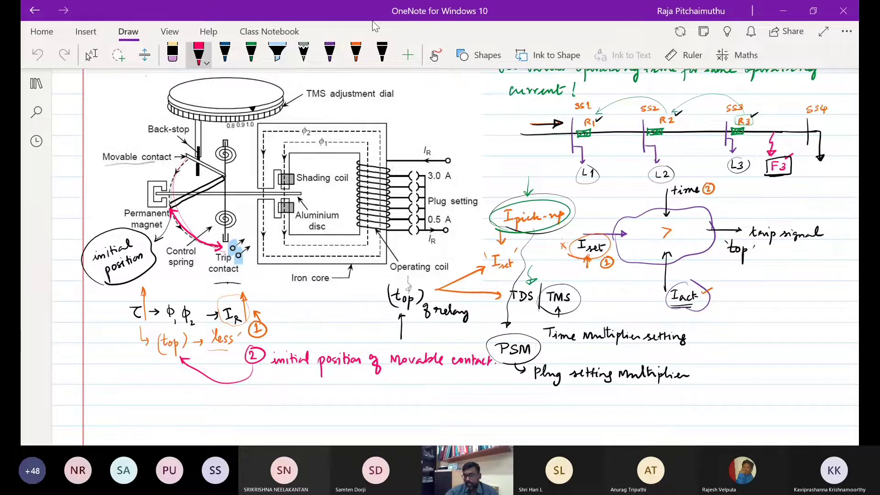
click(381, 54)
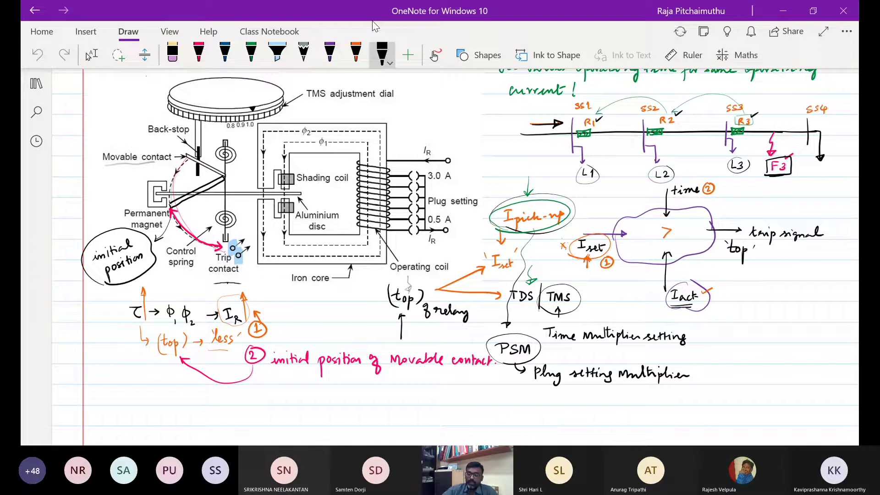
Add a pink rotation arrow on the TMS dial and a double arrow by Back-stop, then underline Movable contact
click(199, 54)
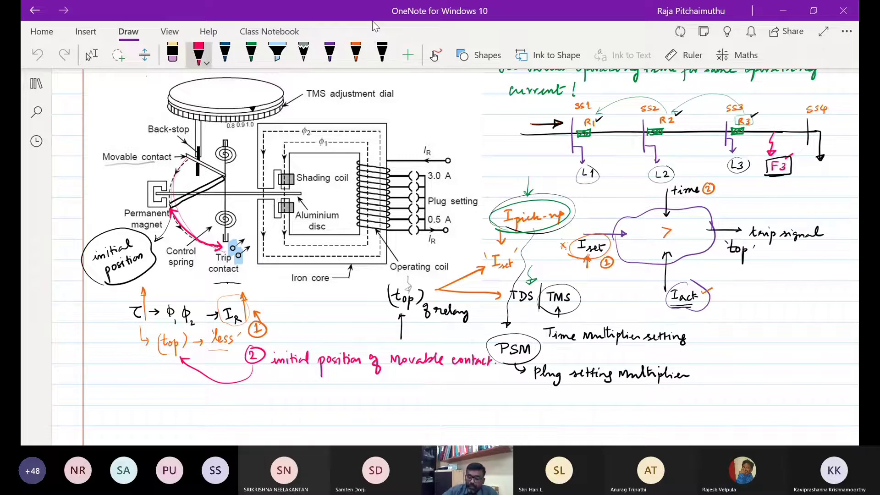
mouse_move(219, 104)
mouse_down()
mouse_move(258, 96)
mouse_move(306, 103)
mouse_move(304, 85)
mouse_move(370, 78)
mouse_move(413, 92)
mouse_move(308, 106)
mouse_up()
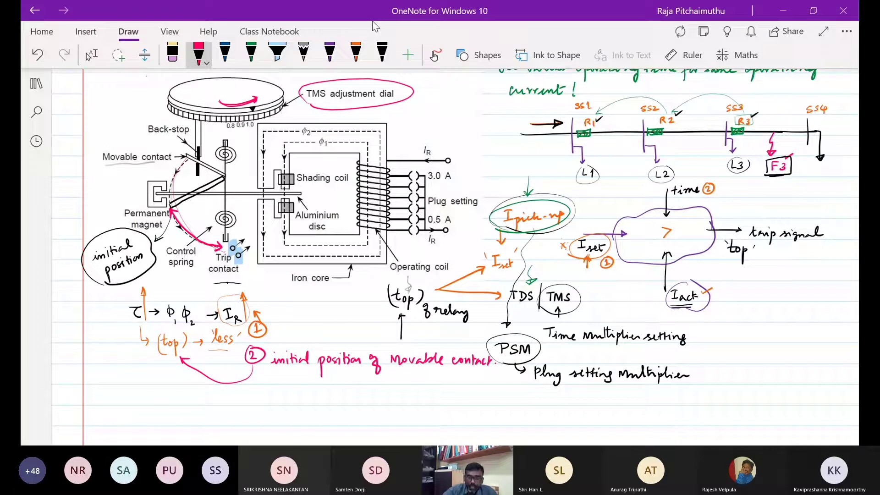
mouse_move(146, 138)
mouse_down()
mouse_move(168, 137)
mouse_move(153, 121)
mouse_up()
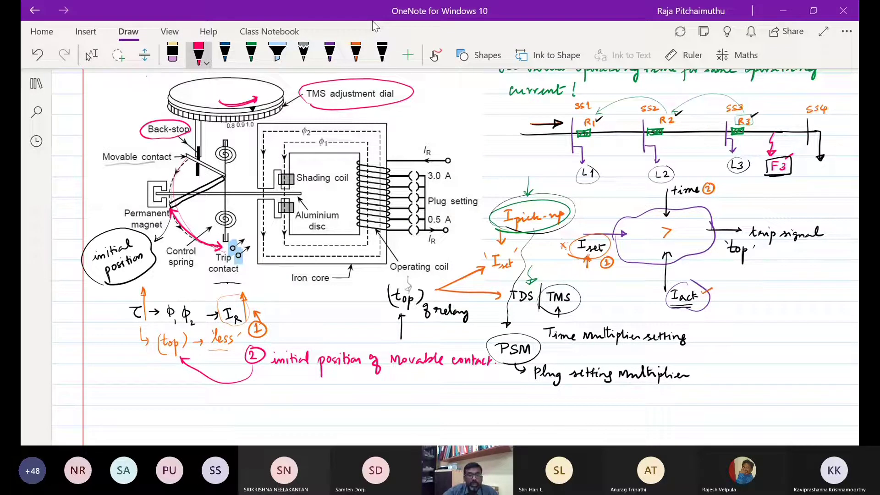
drag(189, 146, 211, 135)
drag(188, 140, 197, 147)
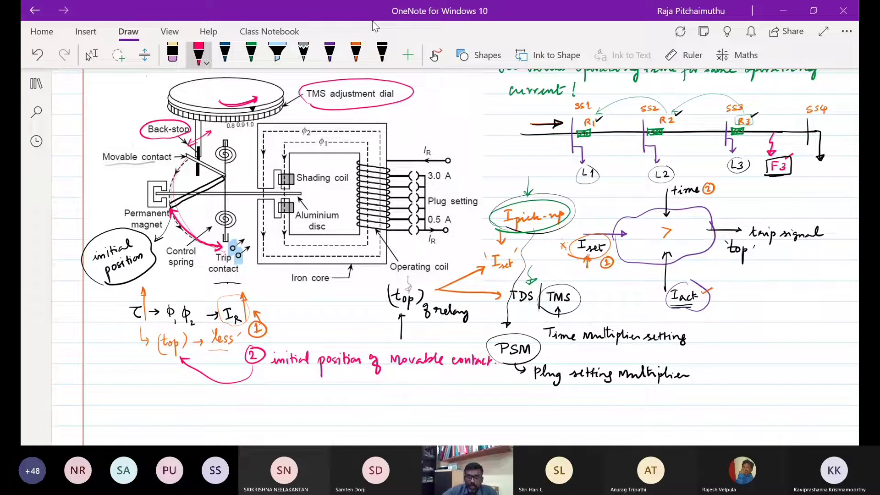
drag(133, 144, 134, 151)
drag(103, 166, 162, 163)
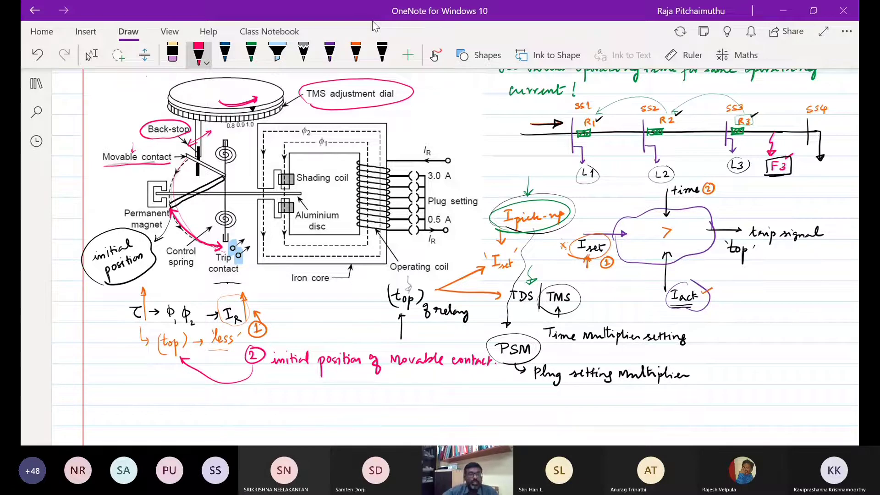